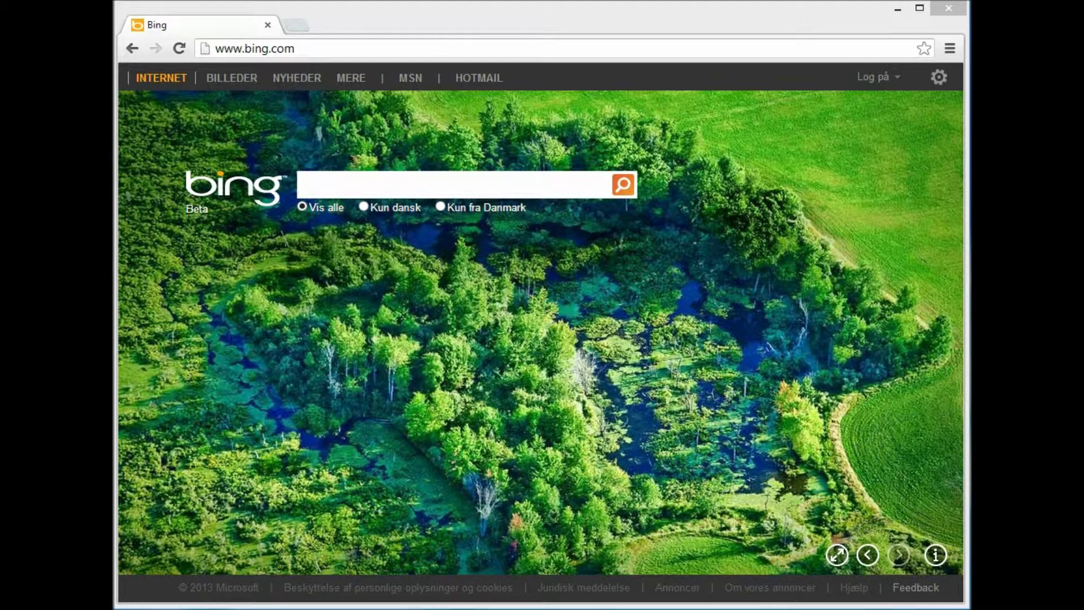
- Open the access portal at uagvpn.installers.dk
left_click(254, 48)
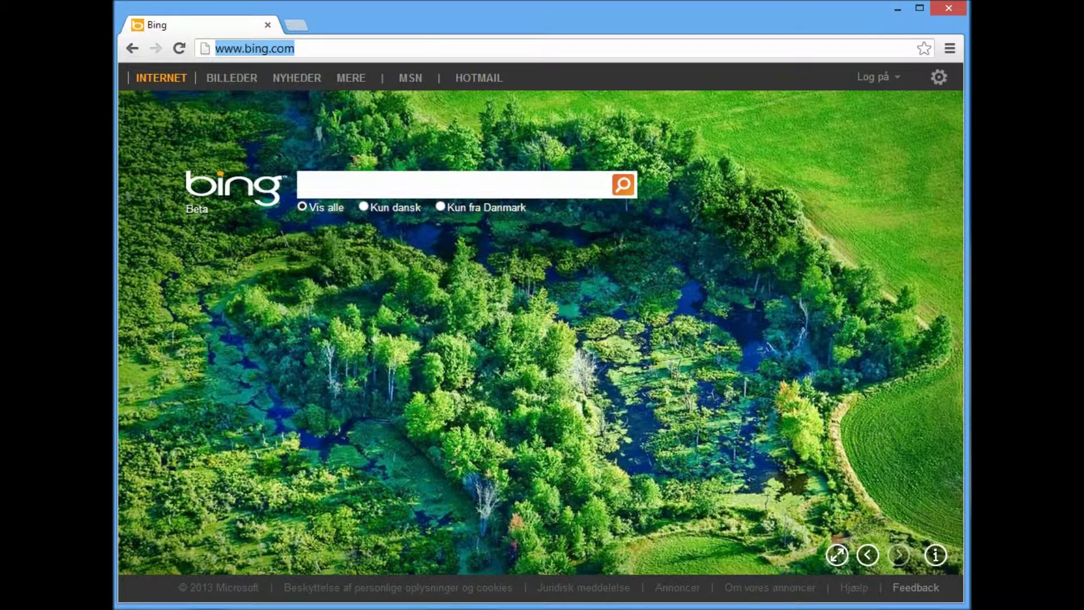
type("uagvpn.installers.dk")
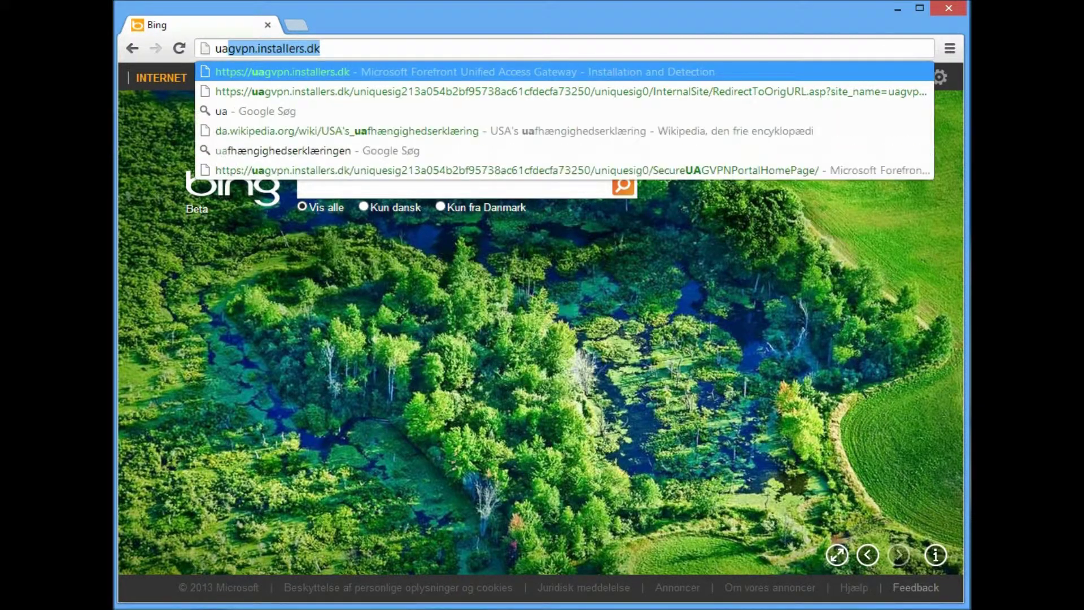
key("Return")
- Log on to the Application and Network Access Portal with the account's user name and password
type("psd")
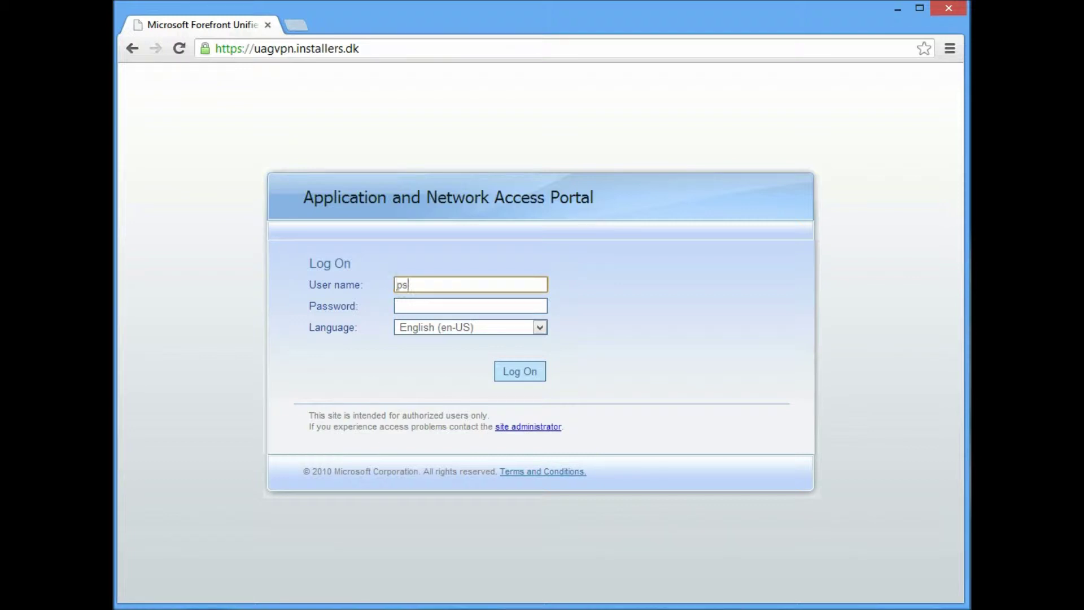
key("Tab")
type("****")
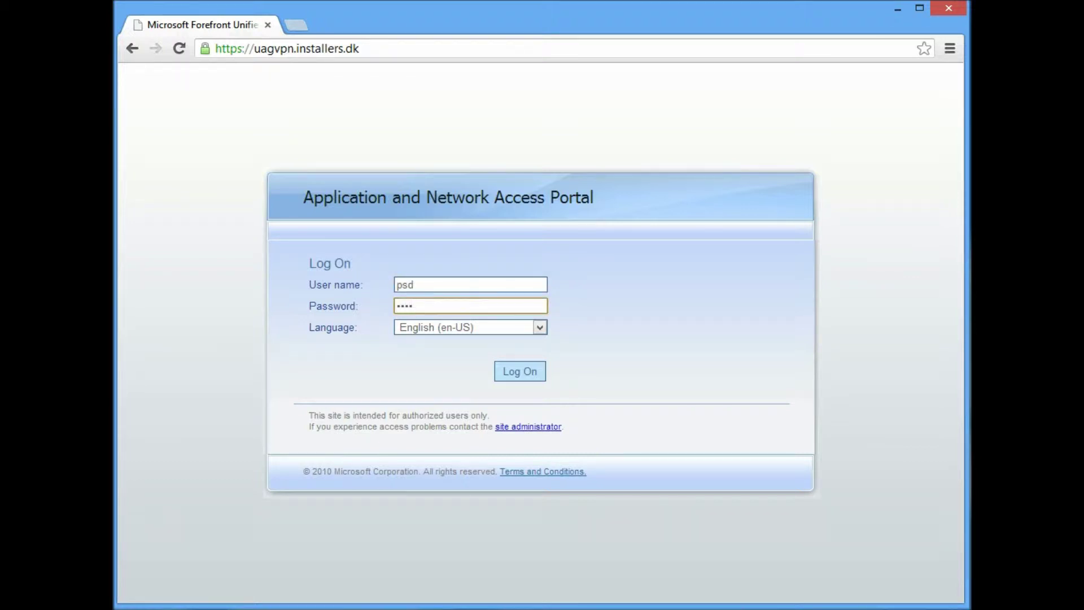
key("ctrl+a")
type("****************")
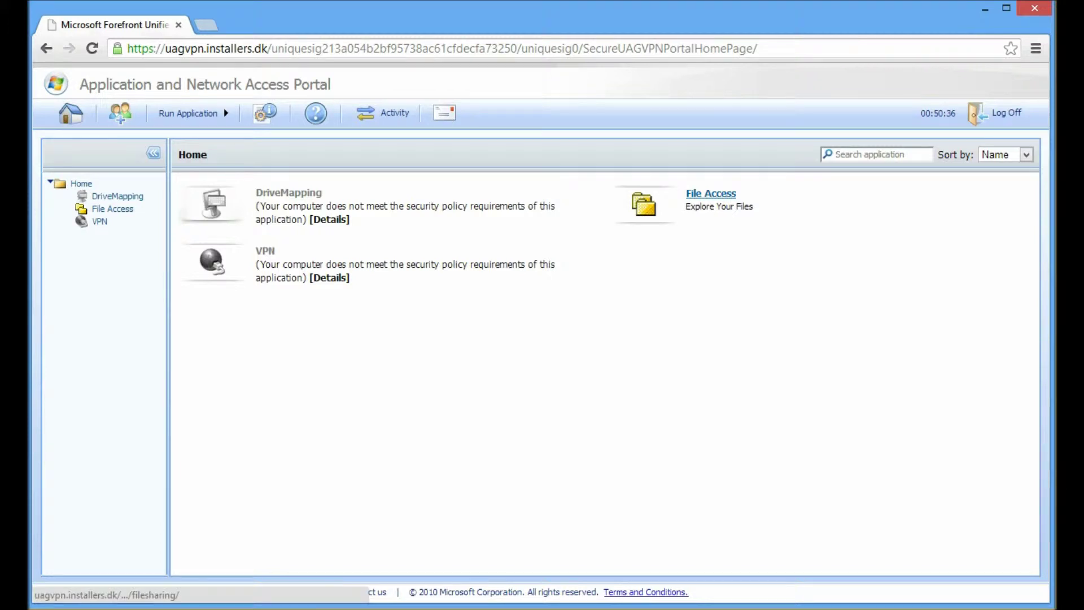
- Open File Access and browse INSTFIL001 to Software/Drivers/Canon DR-1210c/Old_Drivers_DO_NOT_USE/Driver
left_click(711, 193)
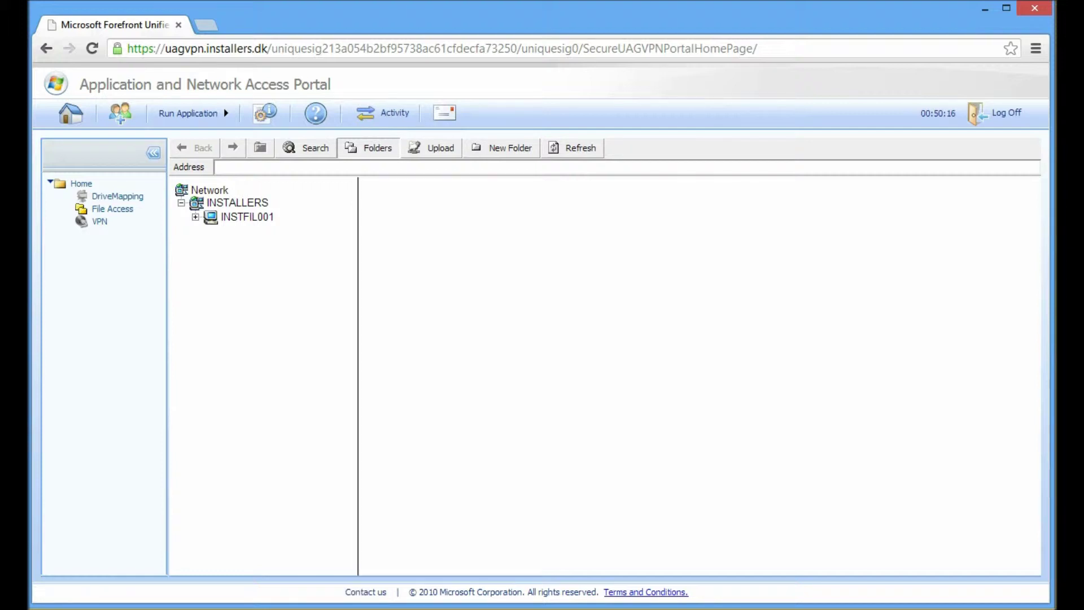
left_click(247, 218)
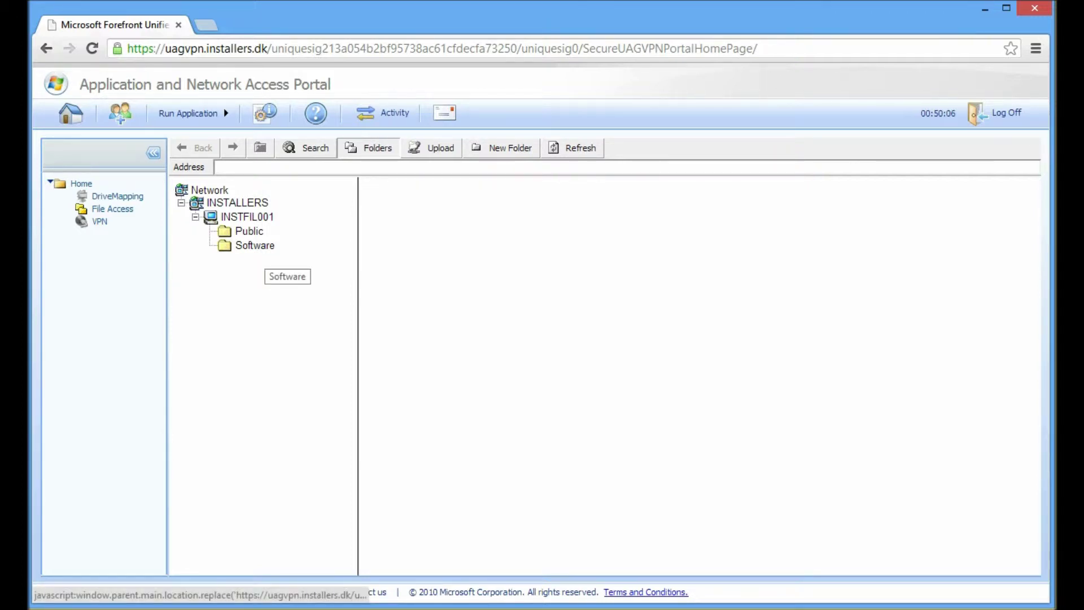
left_click(255, 245)
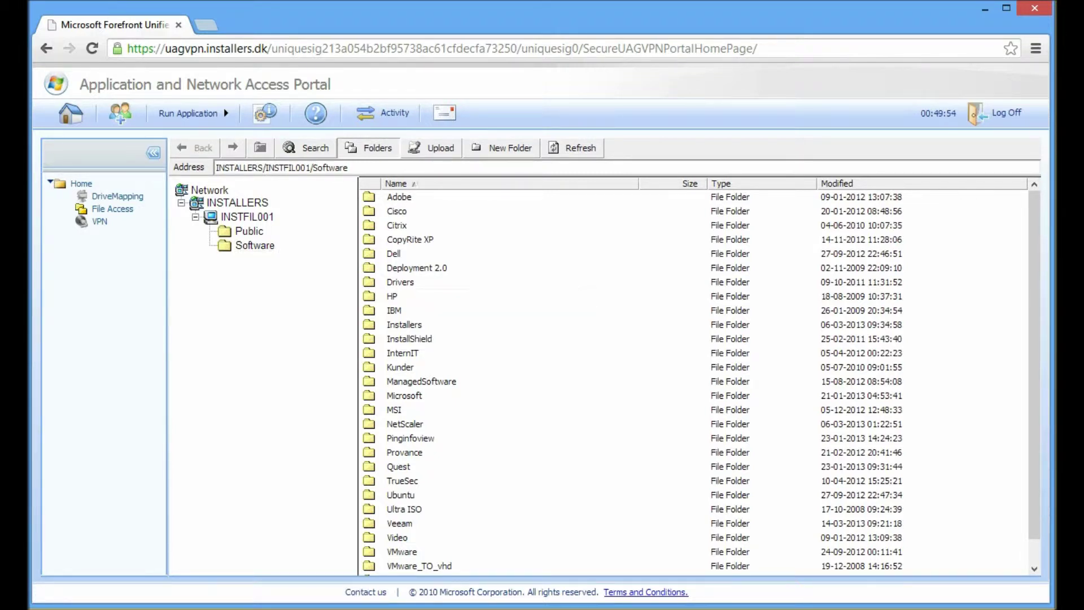
left_click(401, 281)
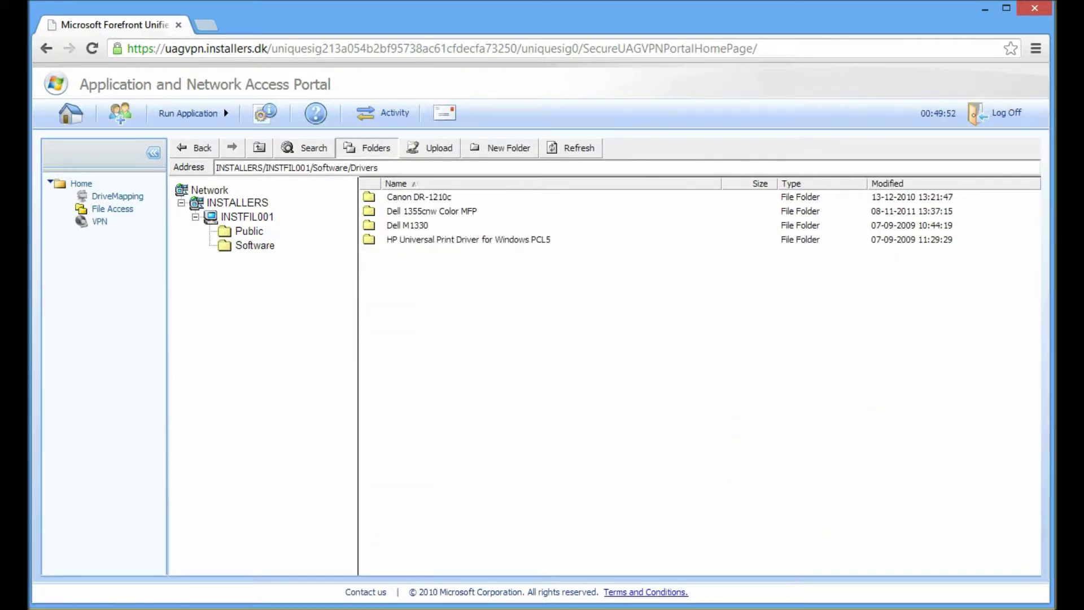
double_click(419, 197)
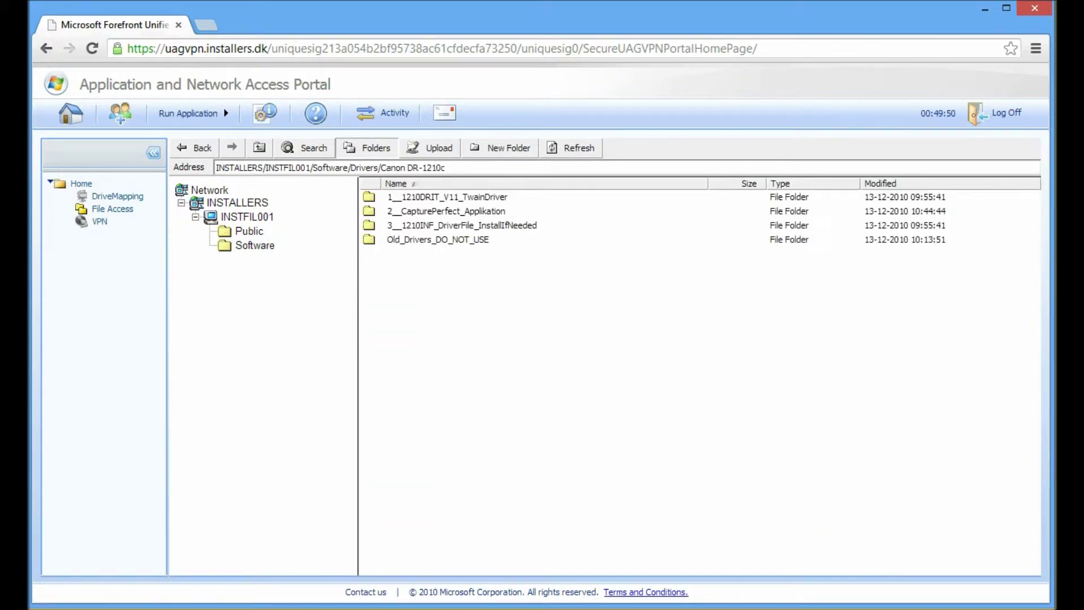
double_click(429, 239)
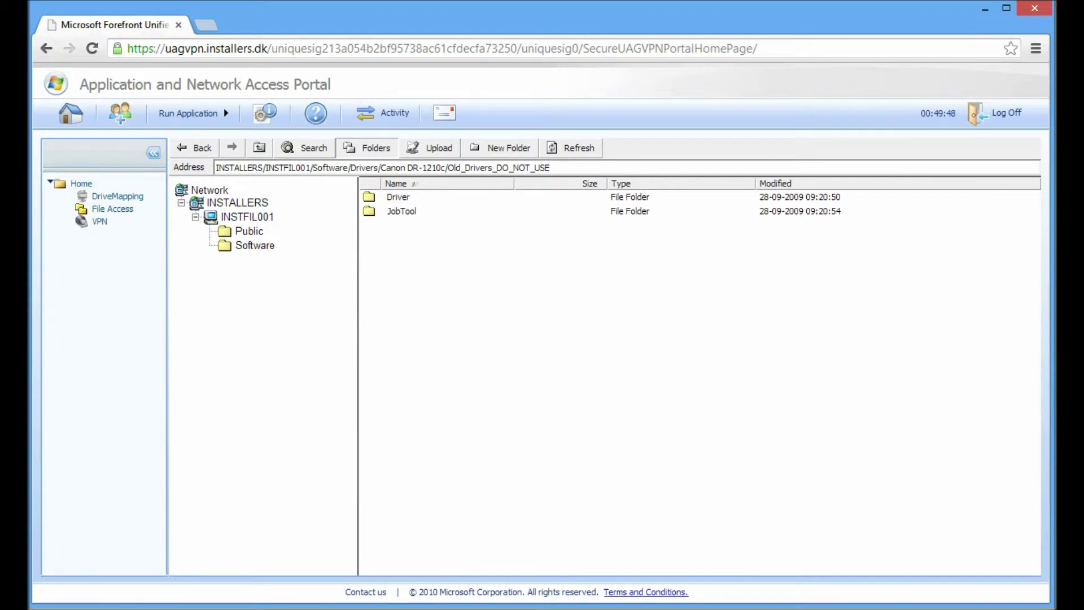
double_click(398, 198)
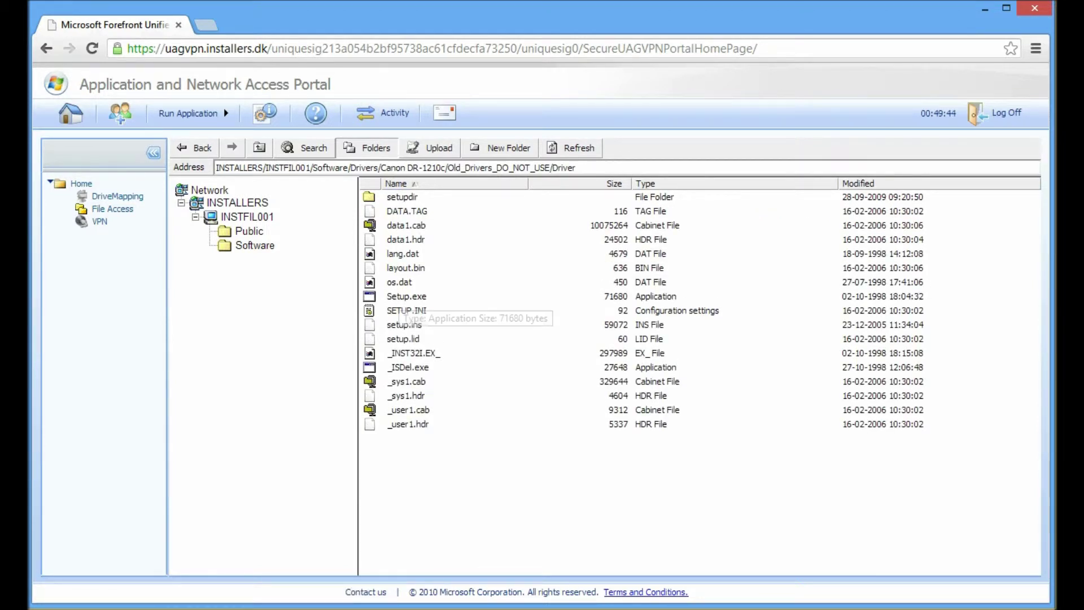
- Try to download SETUP.INI from the Driver folder and dismiss the browser's download prompt
double_click(407, 310)
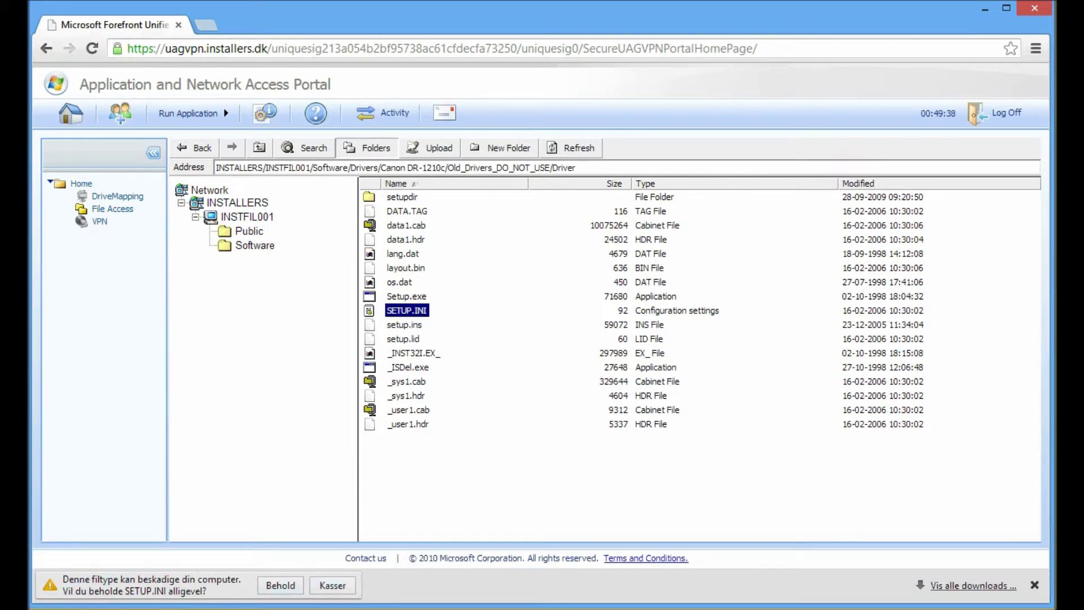
left_click(1034, 585)
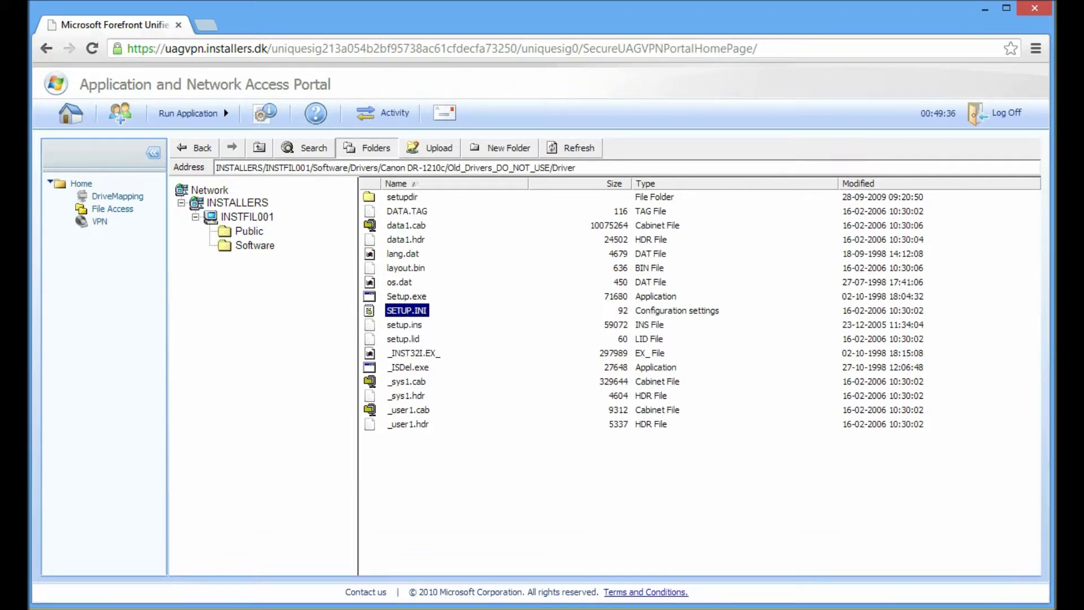
- Upload LastSlide.png from the local desktop to the Driver folder and close the upload window
left_click(433, 148)
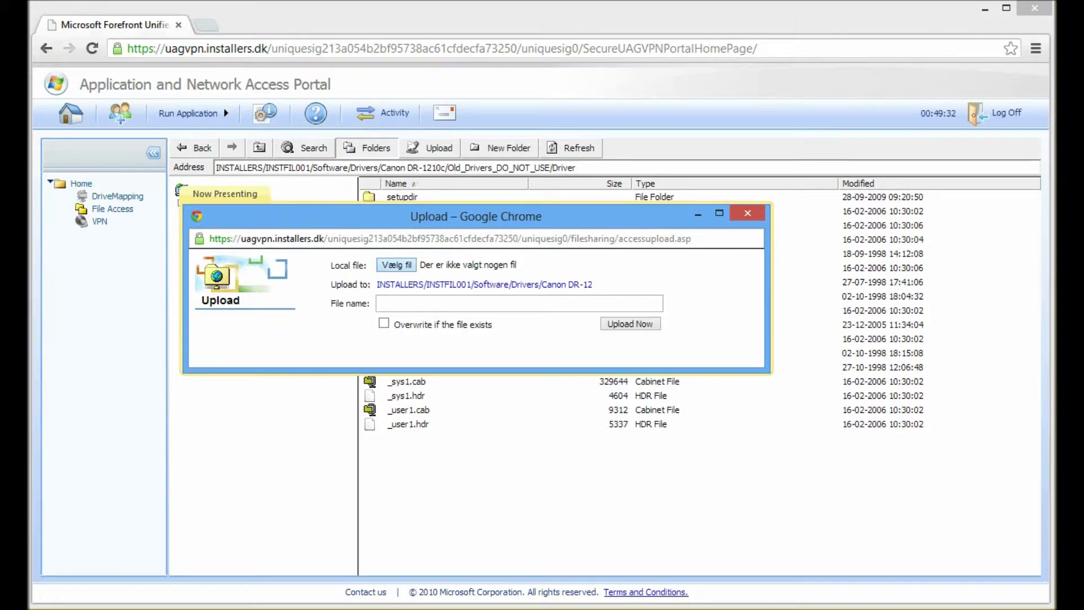
left_click(294, 267)
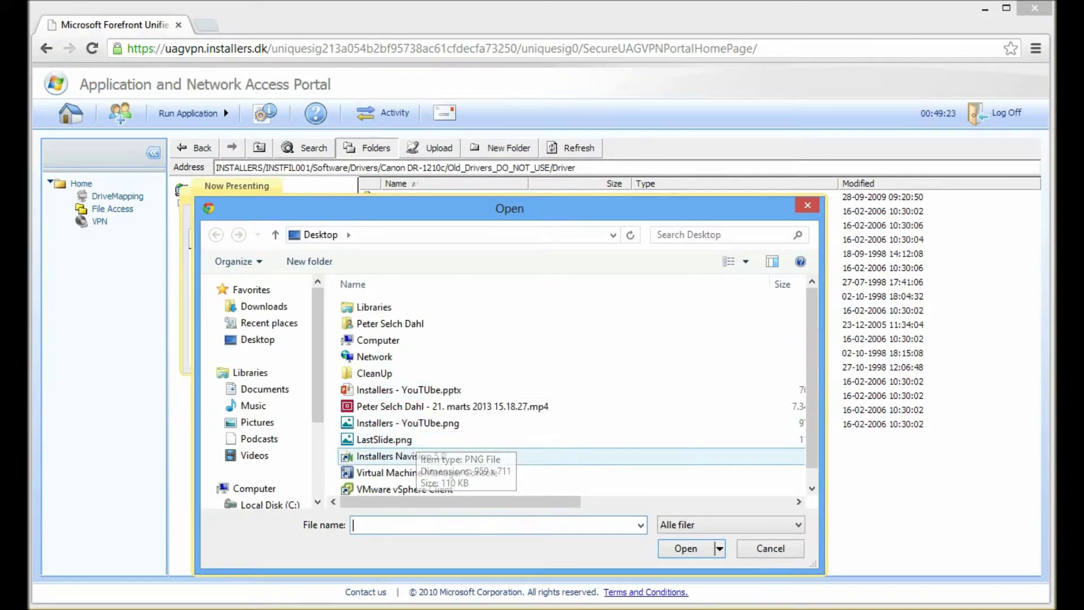
double_click(418, 440)
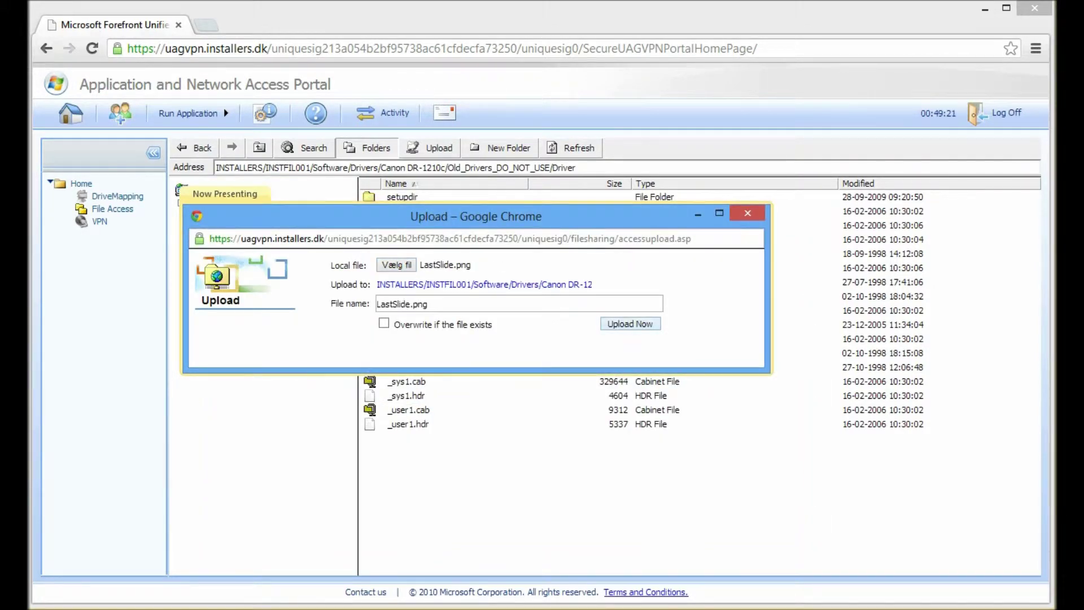
left_click(629, 323)
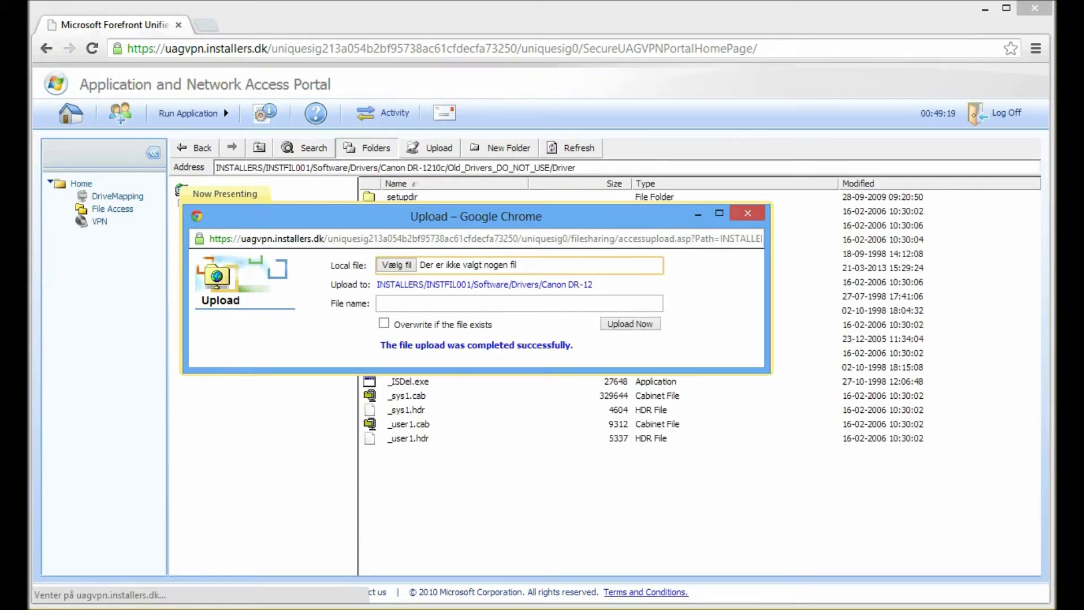
left_click(748, 213)
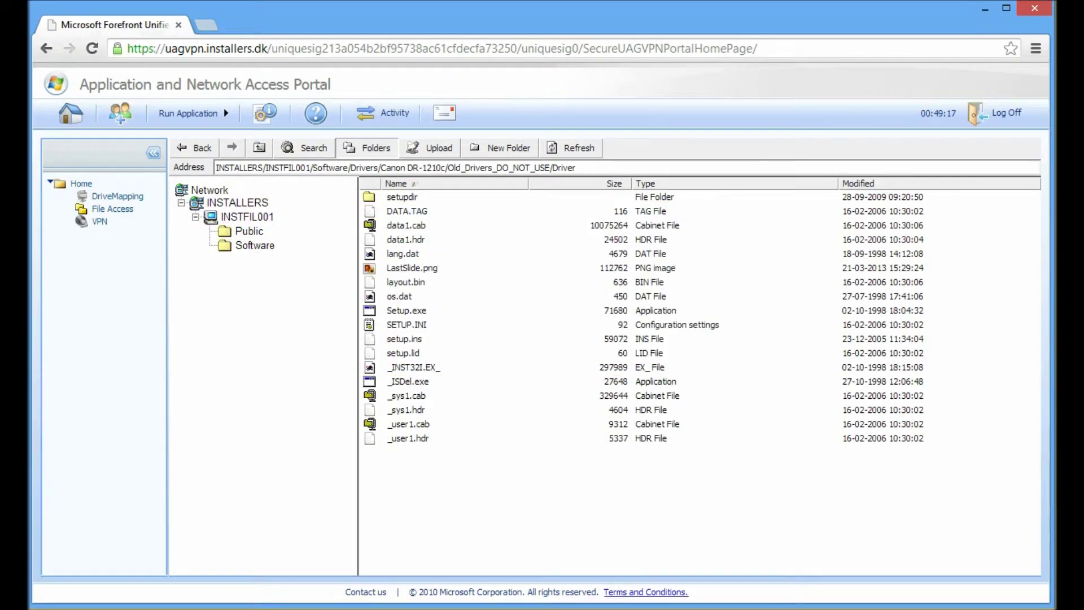
- View the file properties of the uploaded LastSlide.png, and close them
left_click(412, 267)
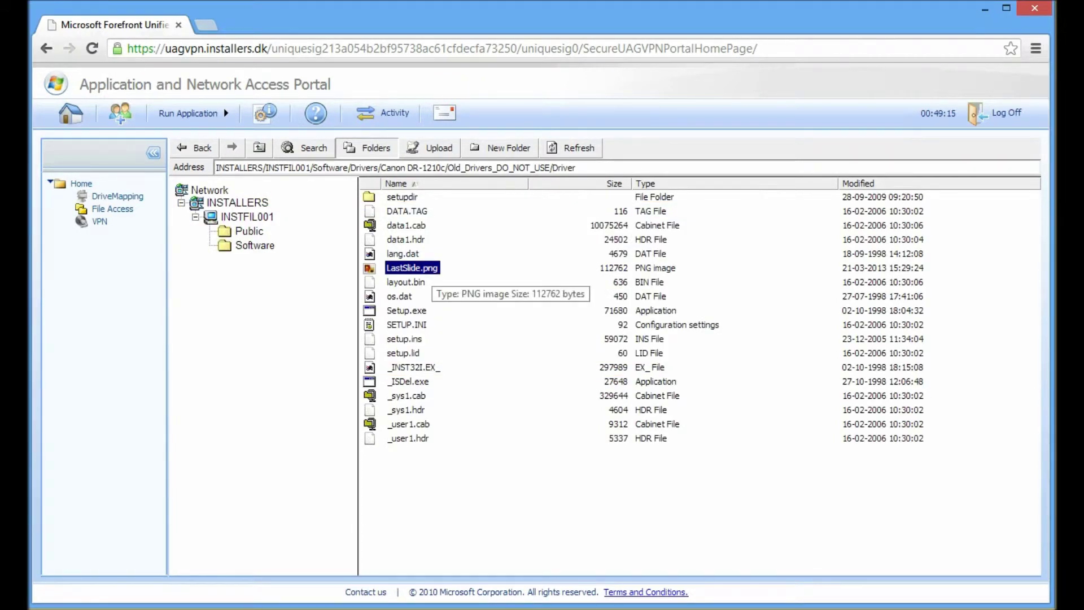
right_click(419, 269)
key("Escape")
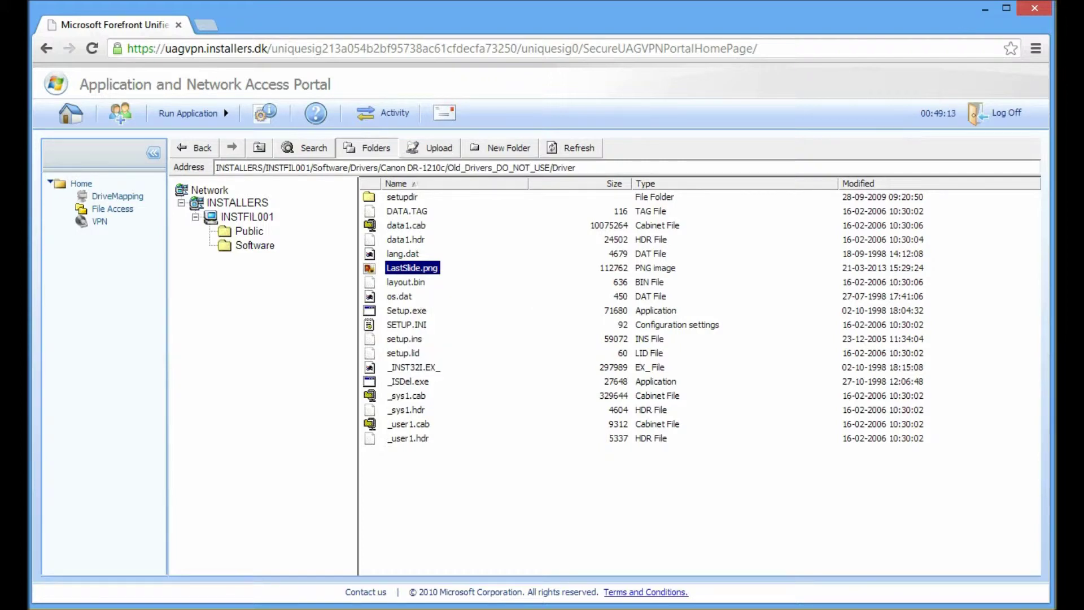
right_click(408, 265)
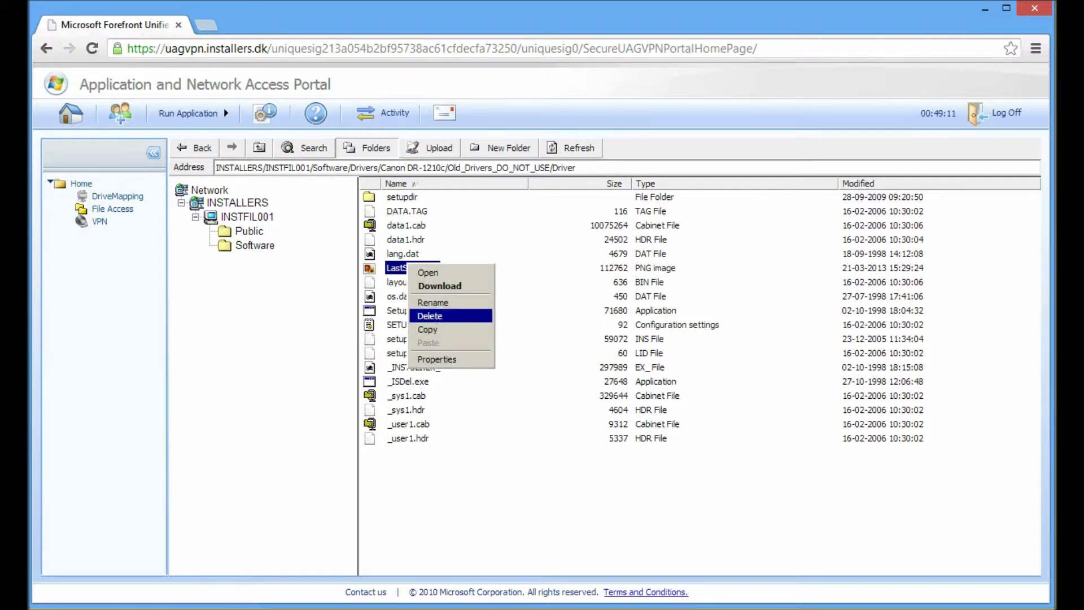
left_click(436, 359)
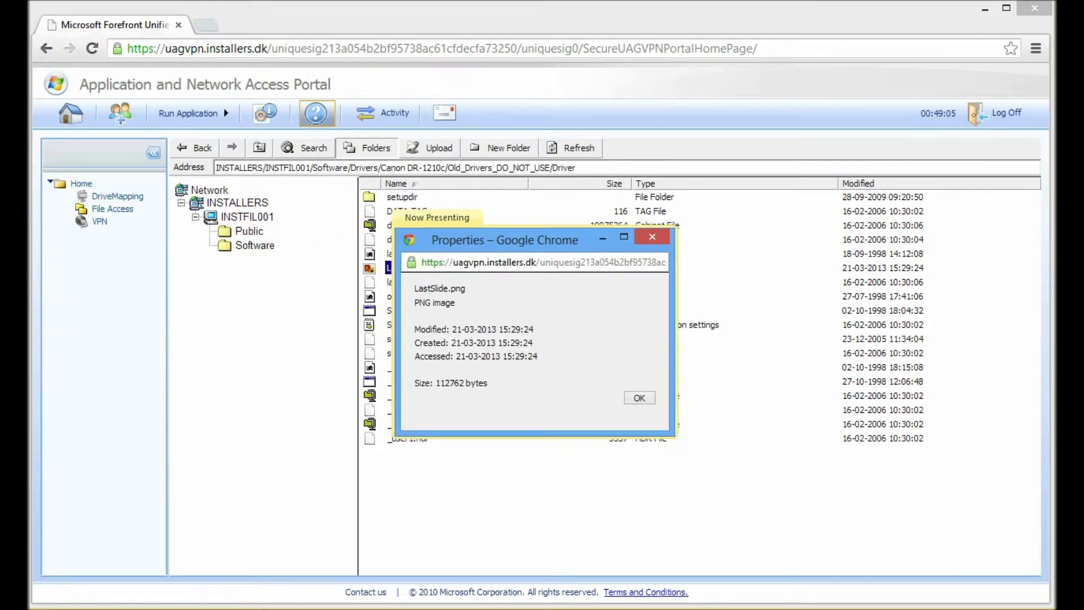
key("Return")
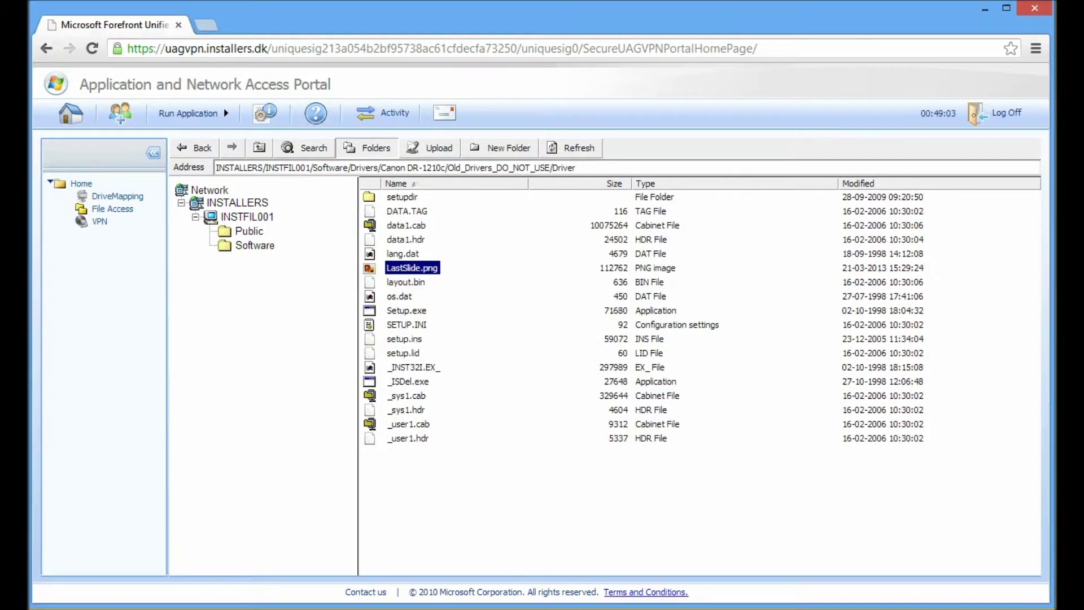
- Delete LastSlide.png from the Driver folder and confirm the deletion
right_click(416, 267)
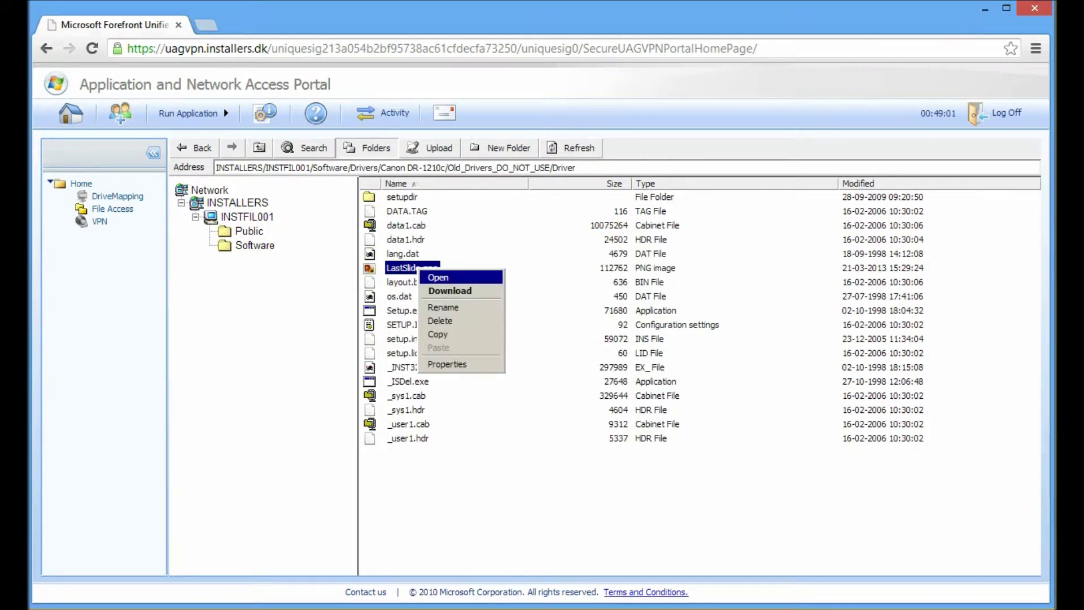
left_click(443, 321)
key("Return")
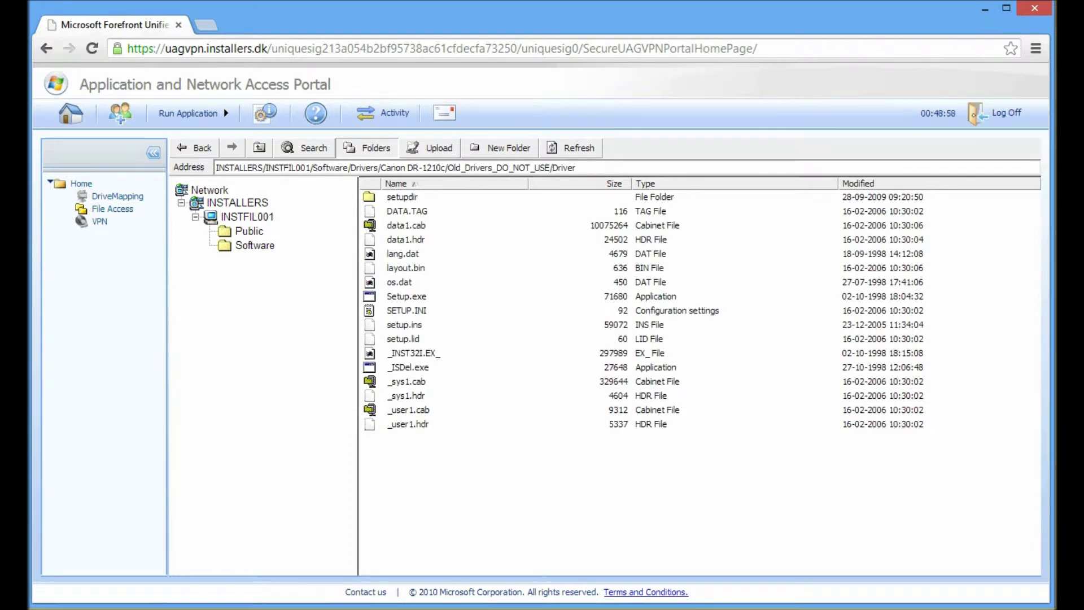
- Open the Public share on INSTFIL001 and try to browse its Direktionen folder, checking the access message
left_click(249, 231)
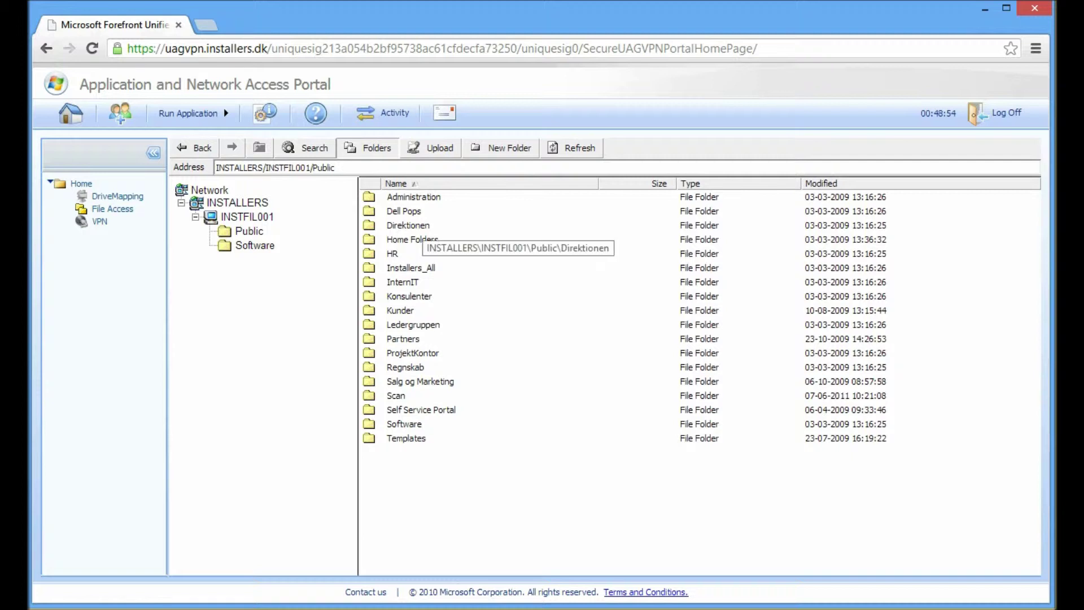
double_click(415, 226)
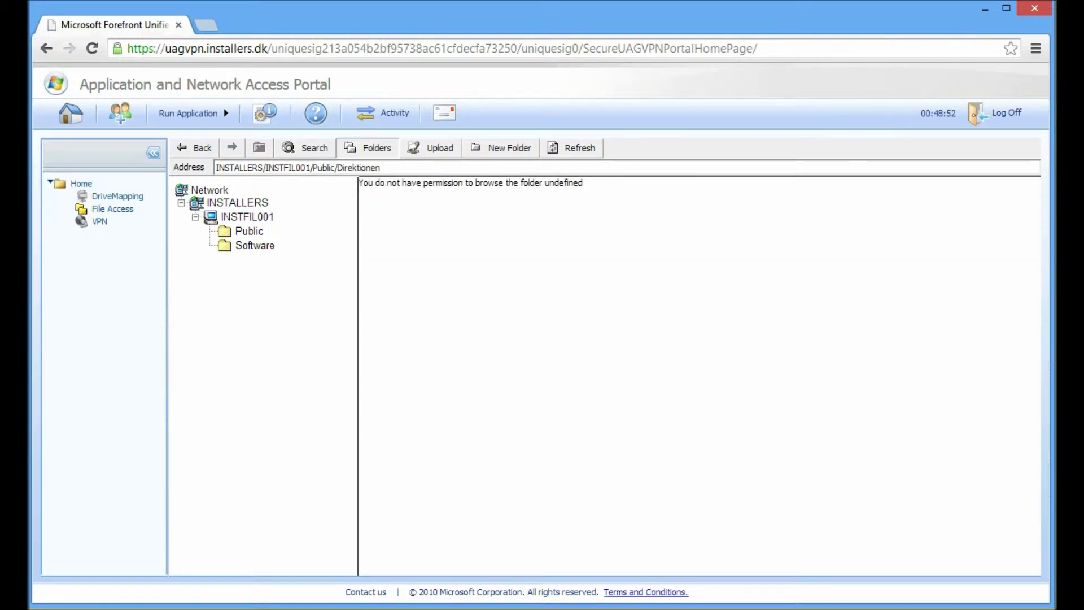
left_click_drag(360, 183, 504, 182)
left_click(504, 182)
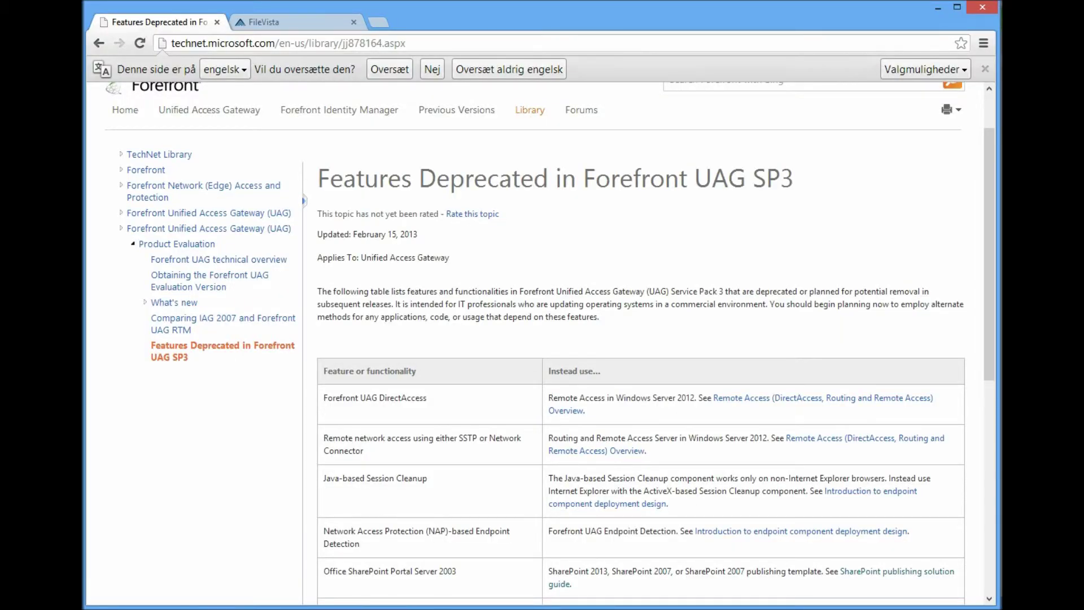
- Highlight the TechNet article title "Features Deprecated in Forefront UAG SP3" and its word "Deprecated", clearing each selection
left_click_drag(318, 178, 793, 179)
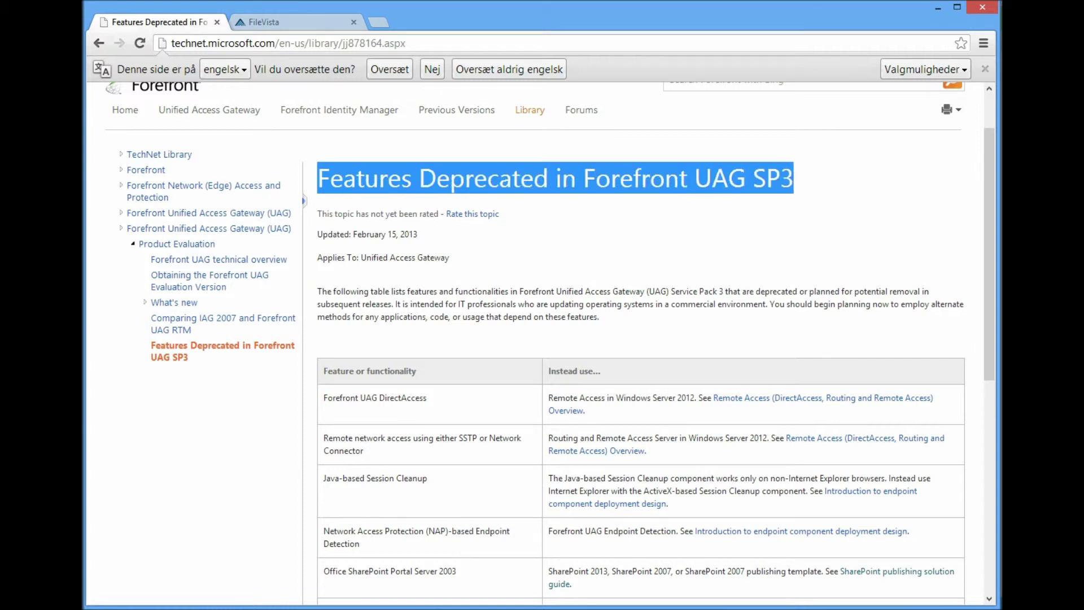
left_click(794, 178)
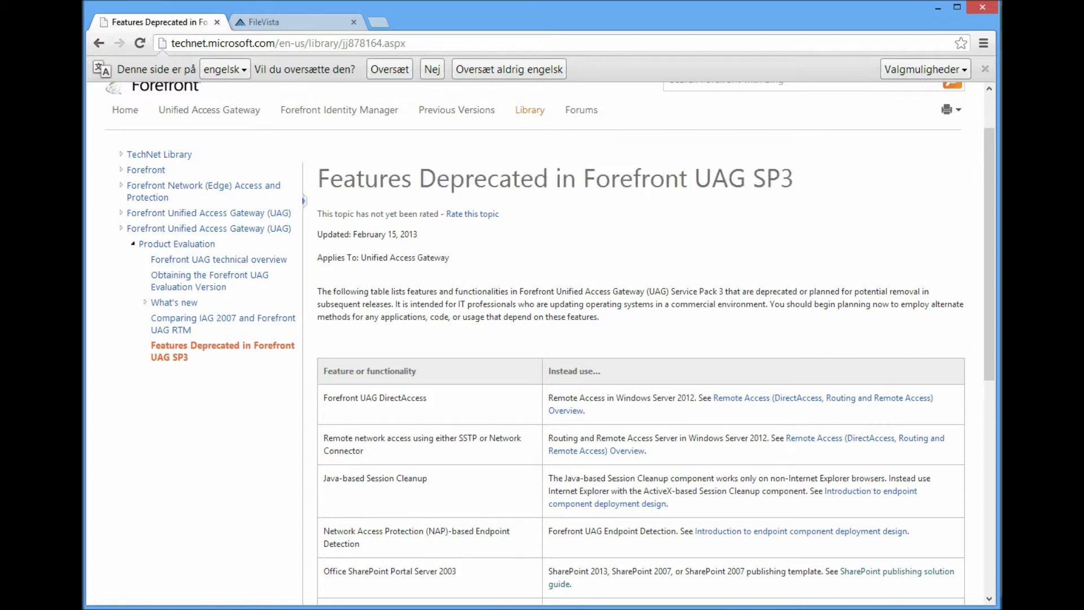
double_click(483, 179)
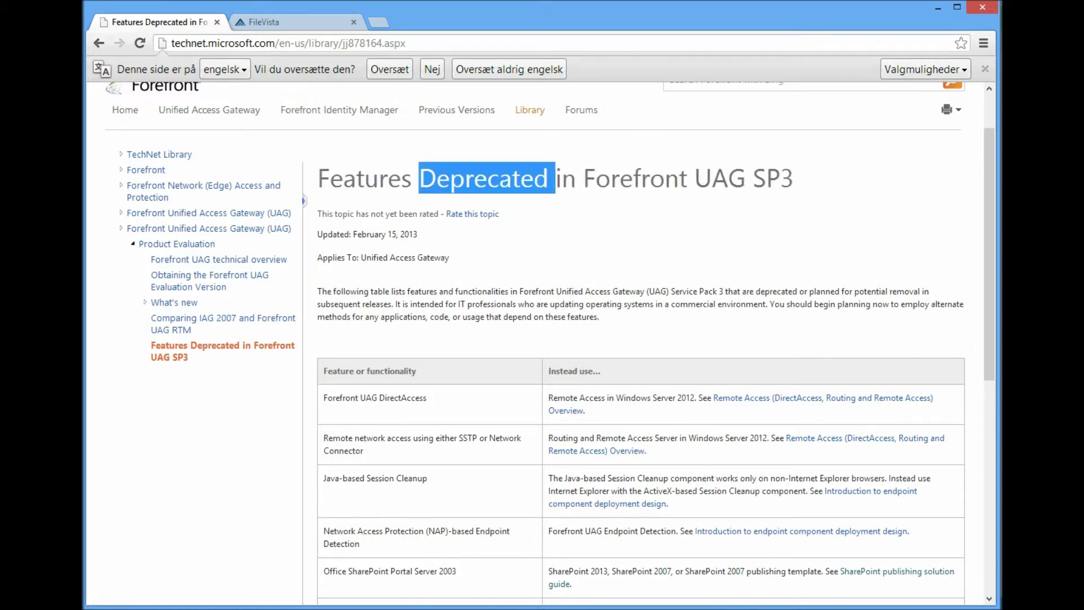
left_click(545, 178)
- Find the File Access publishing template in the deprecated features table and highlight the words "File Access publishing"
scroll(641, 339, "down", 7)
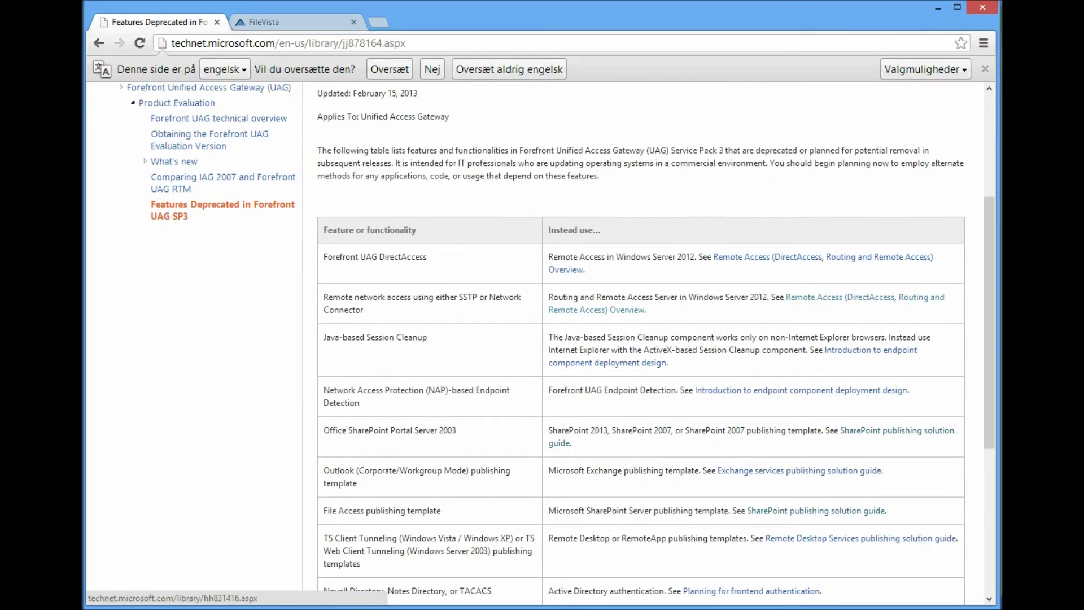
scroll(641, 339, "up", 1)
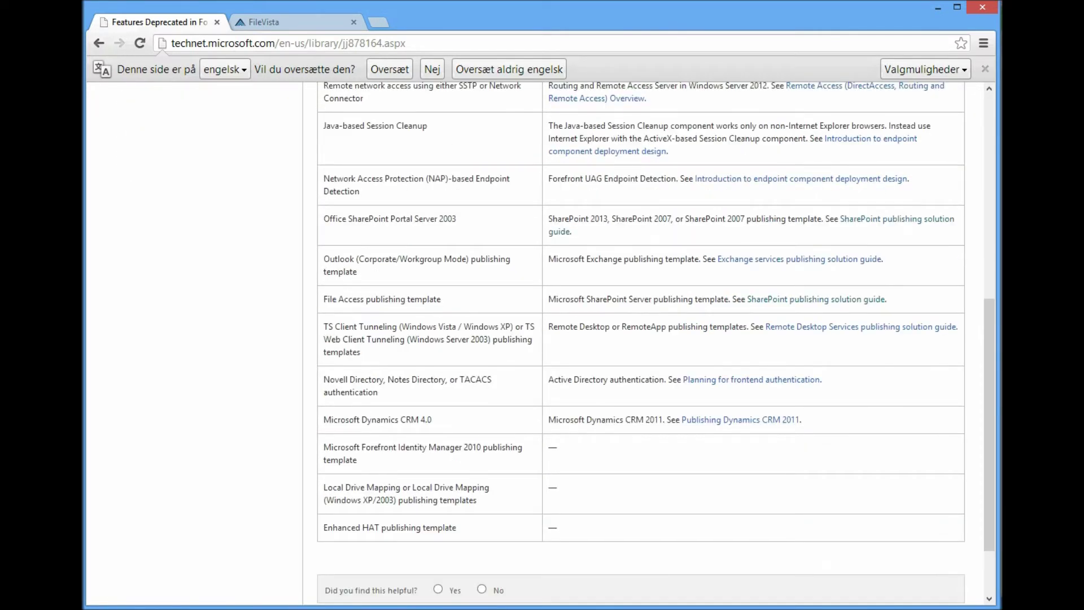
left_click_drag(323, 299, 407, 299)
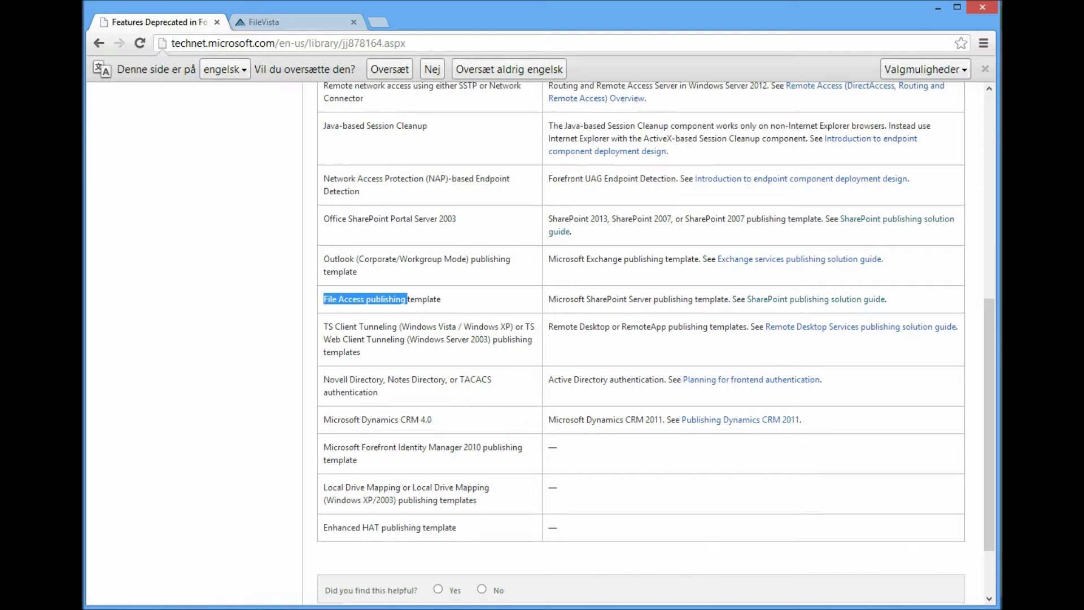
- Highlight the Microsoft SharePoint Server replacement listed for the File Access publishing template, and clear the selection
left_click_drag(549, 299, 664, 299)
left_click(664, 299)
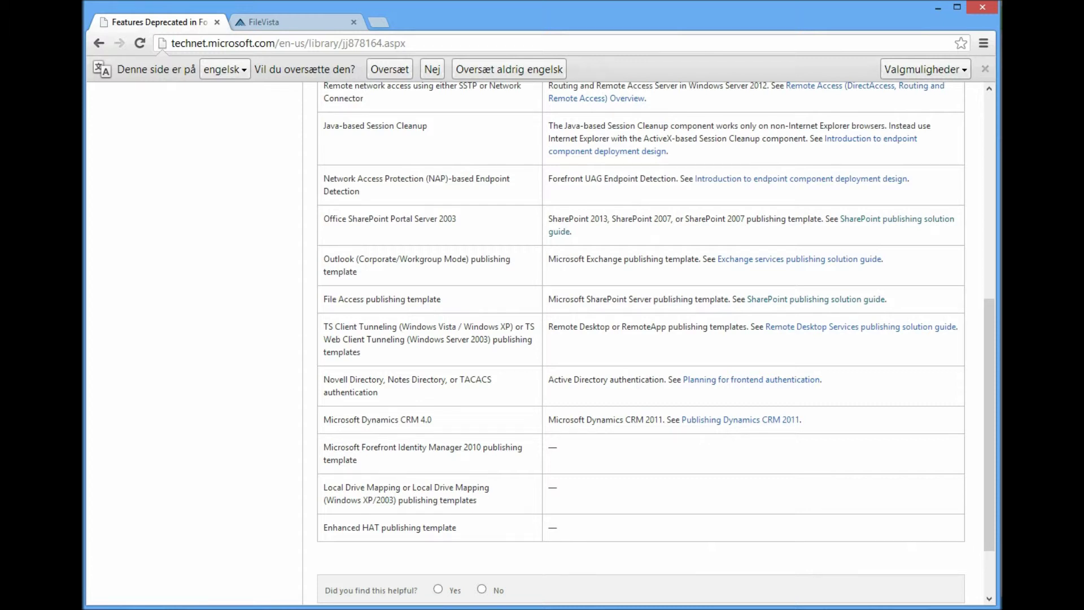
- Switch to the FileVista demo and browse through RootFolder One and Folder Two to open the prueba folder
left_click(282, 22)
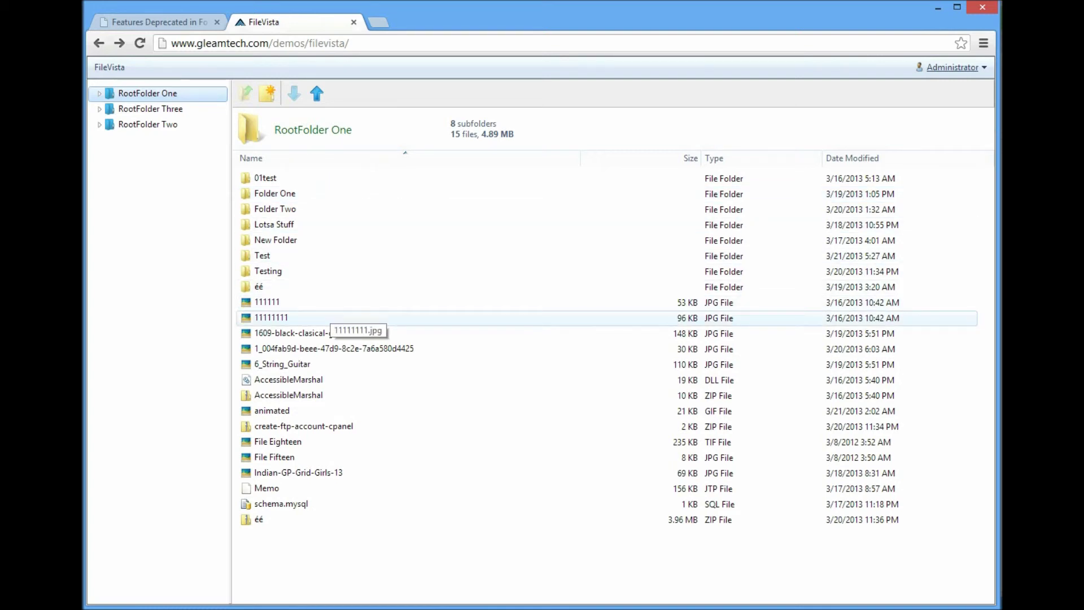
left_click(99, 93)
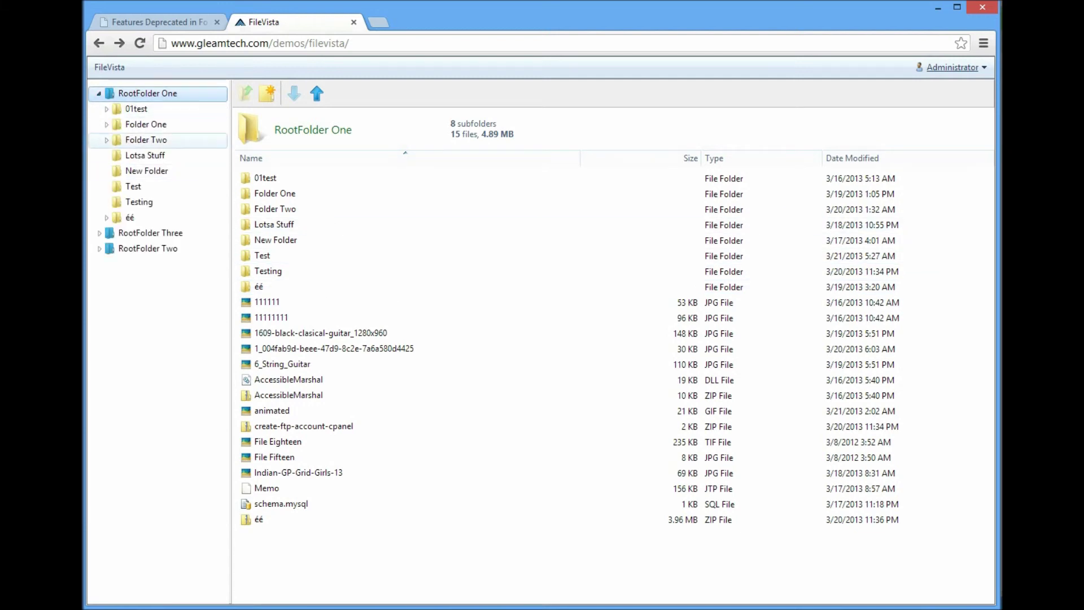
double_click(145, 140)
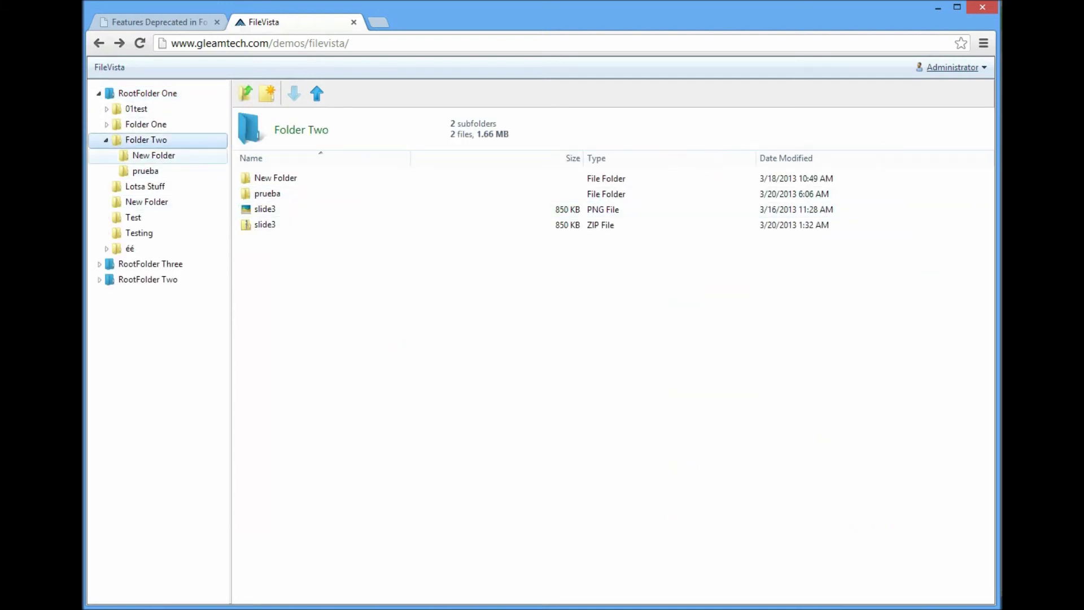
left_click(152, 155)
left_click(145, 171)
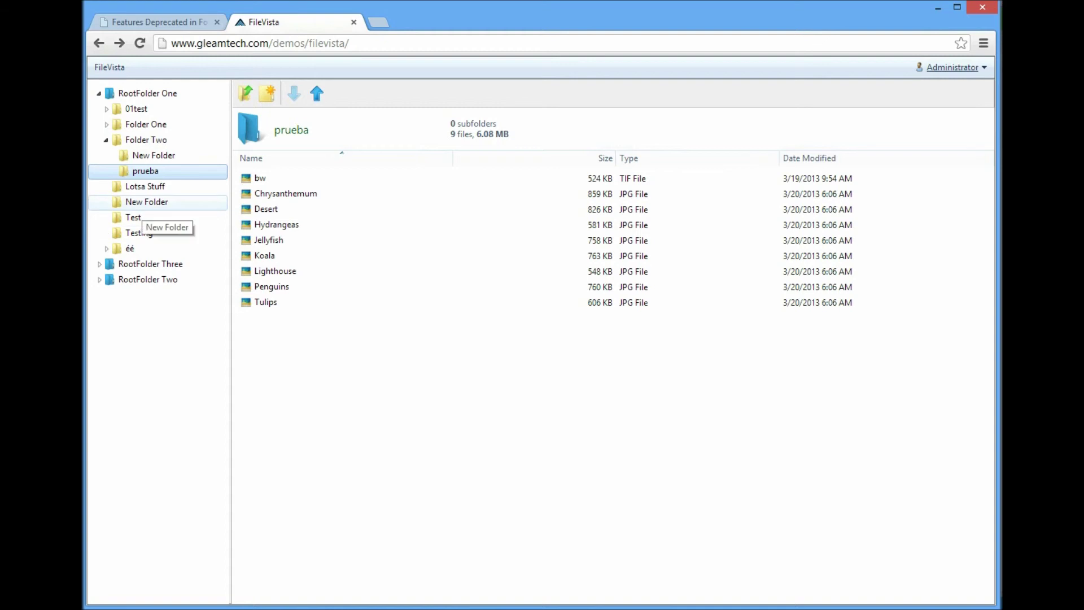
- Download the Desert JPG file from the prueba folder
left_click(265, 210)
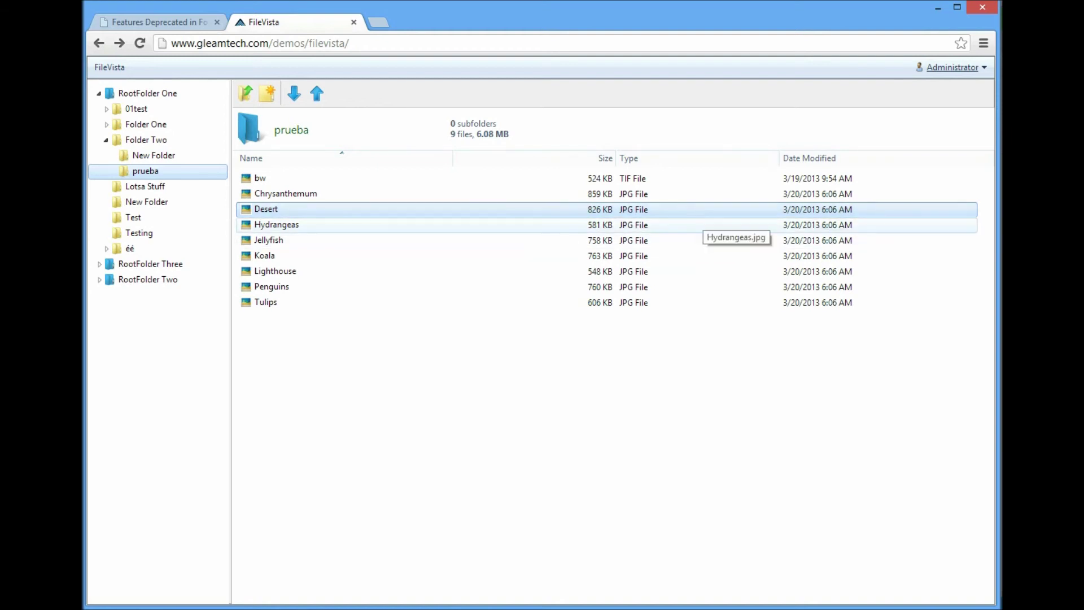
right_click(267, 210)
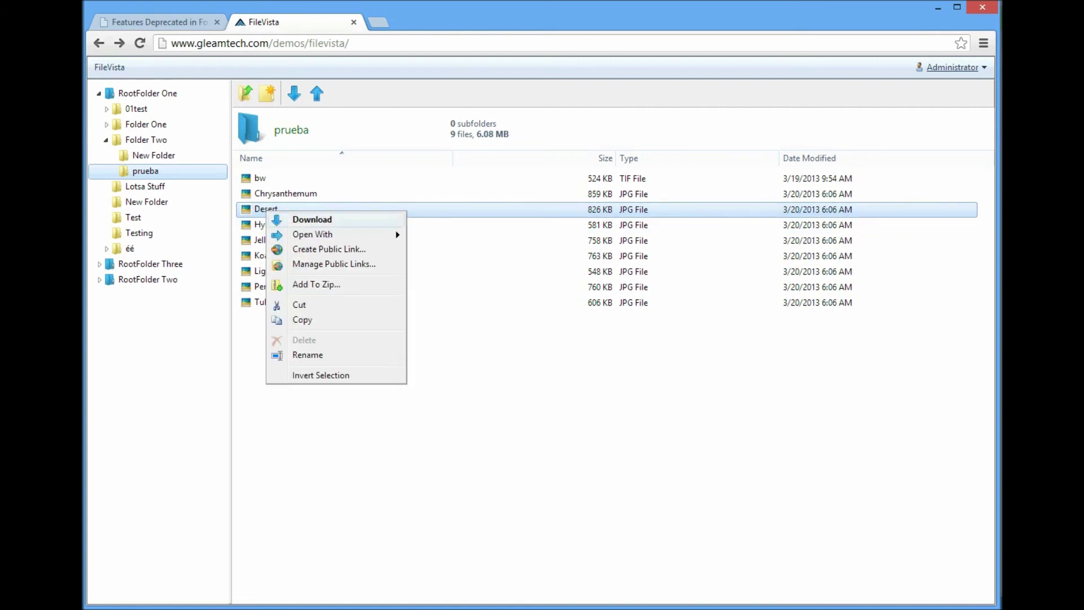
mouse_move(334, 235)
left_click(312, 219)
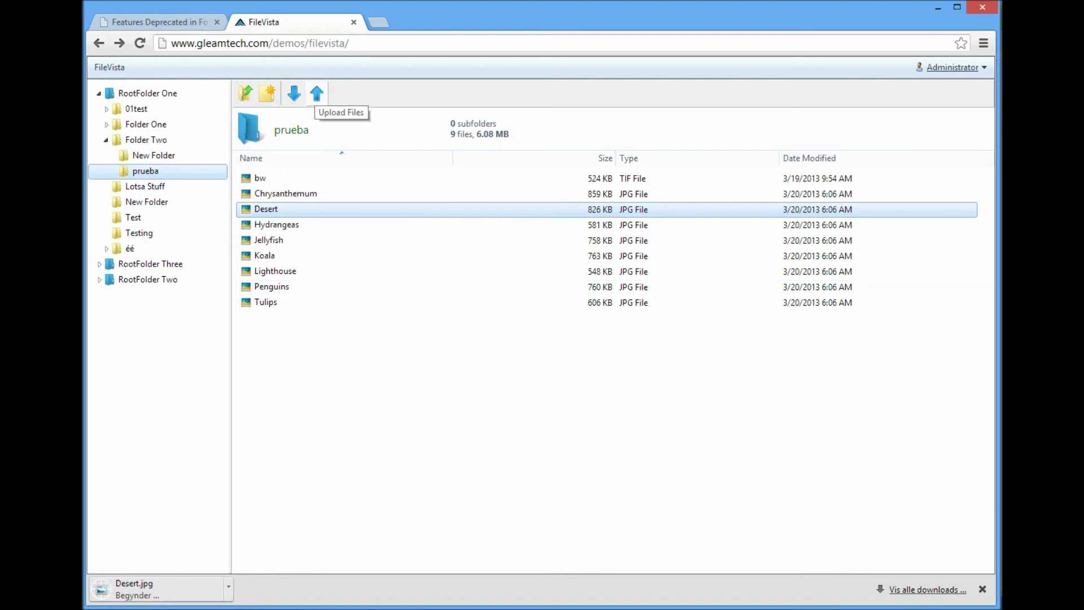
- Open the file upload dialog for the prueba folder and close it without adding any files
left_click(317, 93)
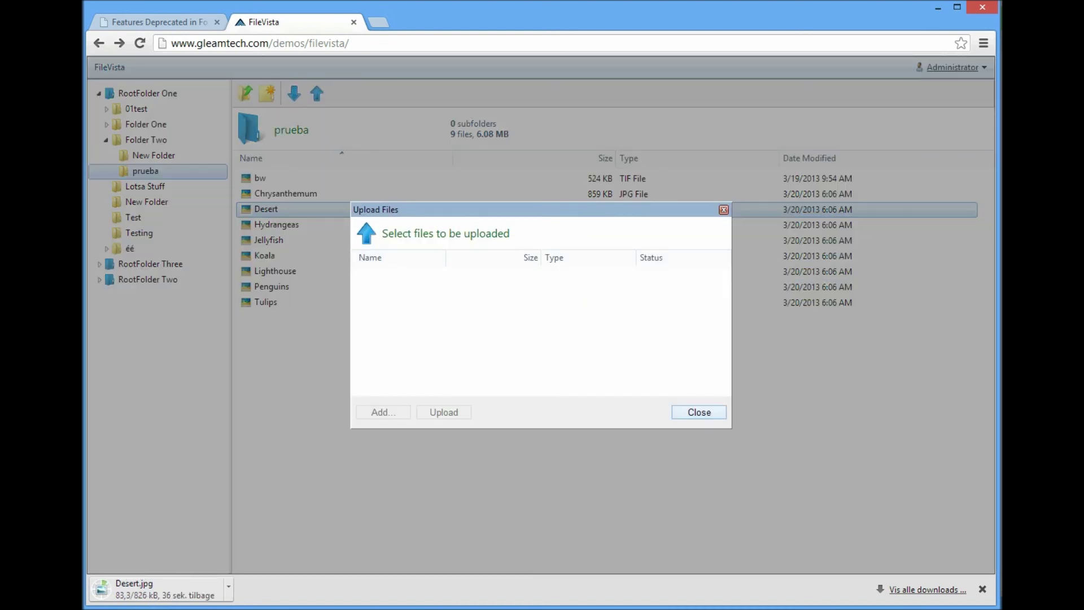
left_click(698, 412)
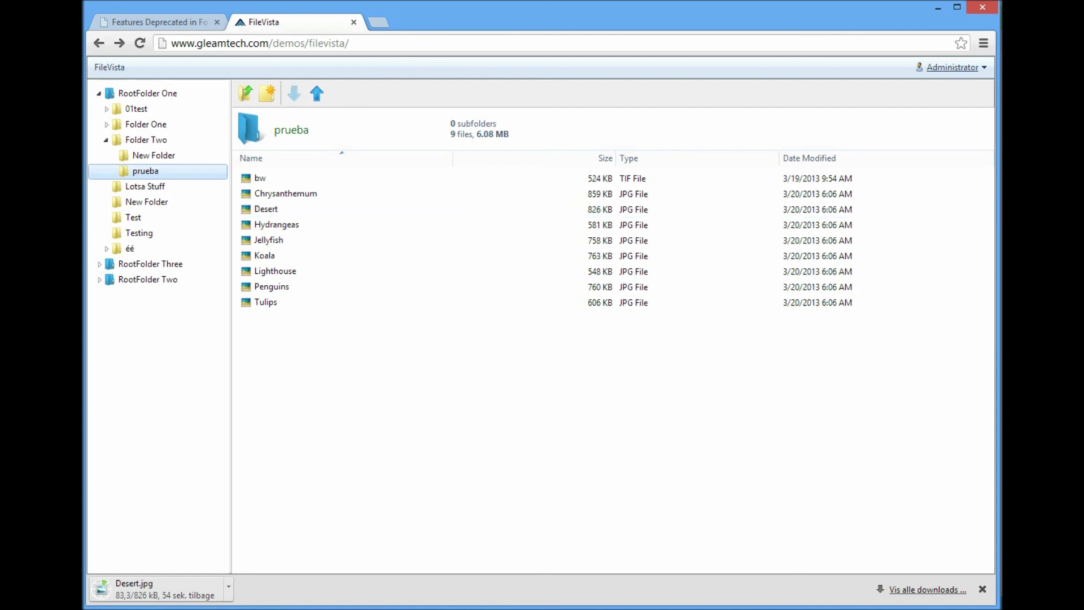